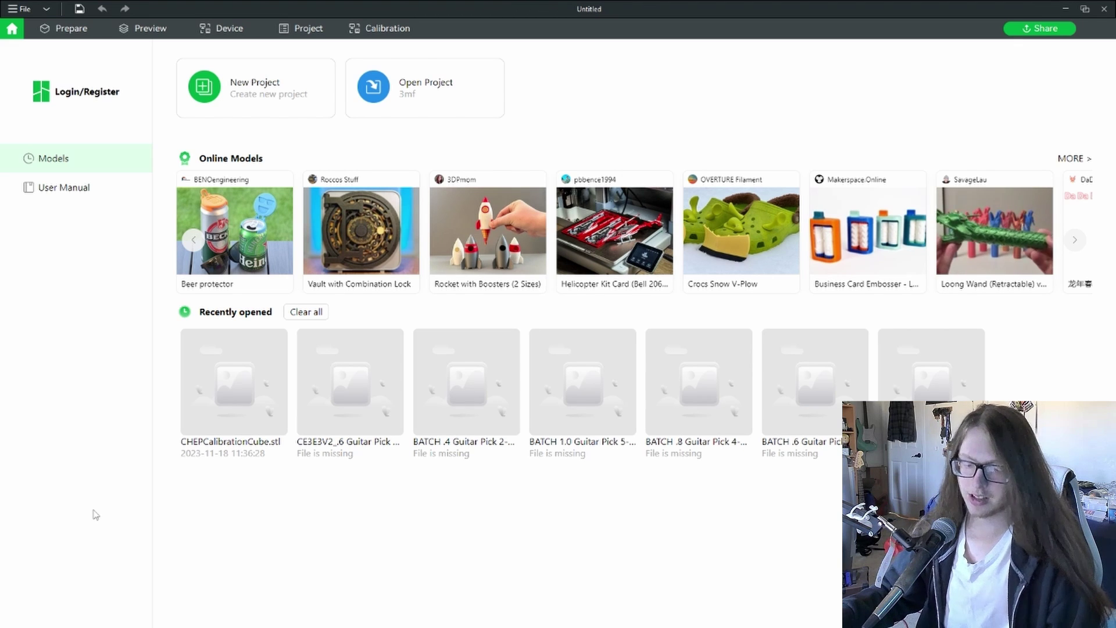
Step: Start a new empty project and open the Bambu Lab P1P 0.4 nozzle - Copy printer settings
click(260, 93)
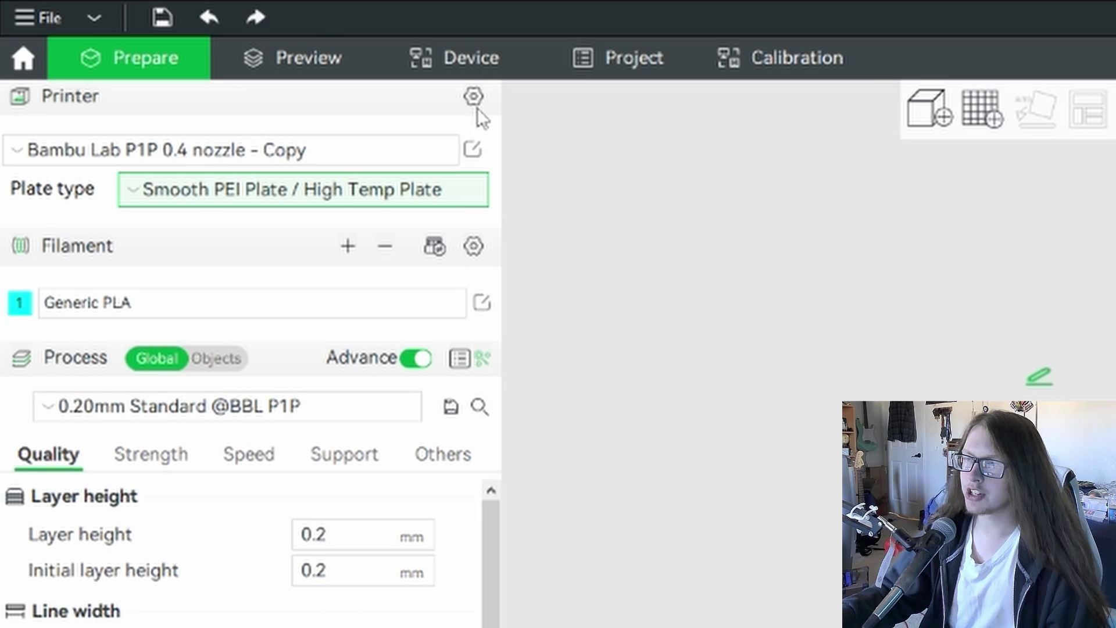
click(472, 150)
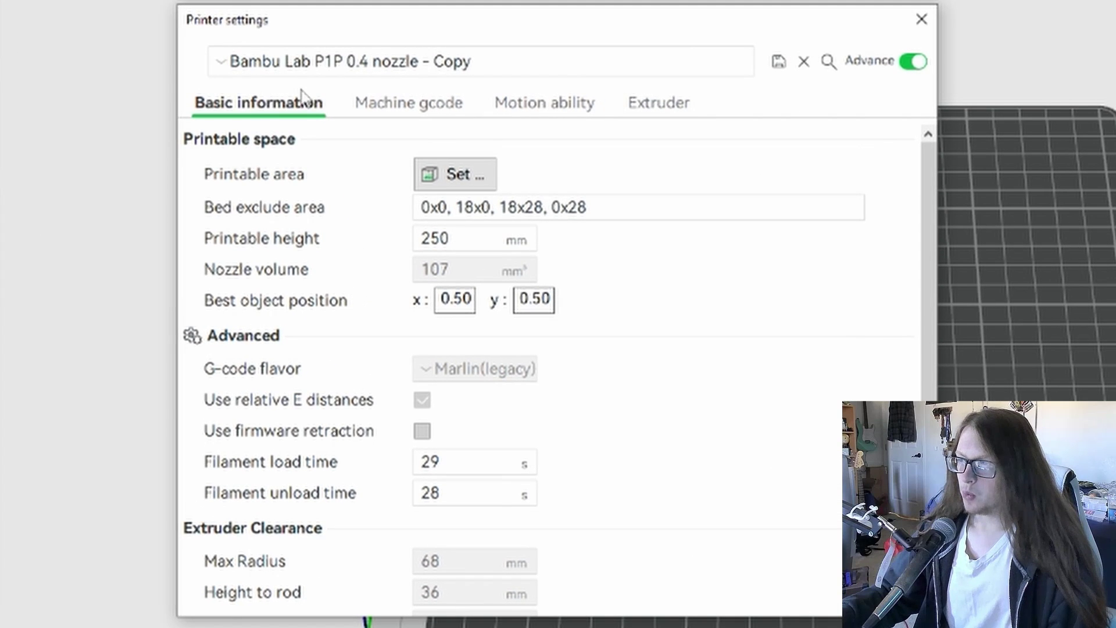
Step: Show the Machine gcode page and scroll the start G-code to the G1 E50 F200 purge line
click(412, 110)
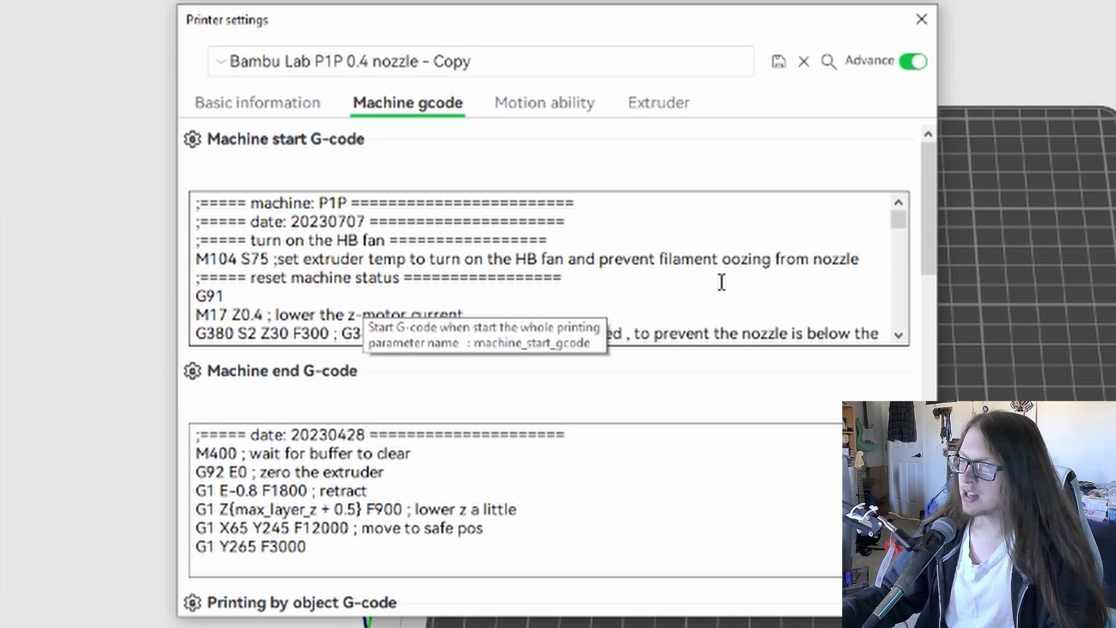
scroll(722, 282, down, 7)
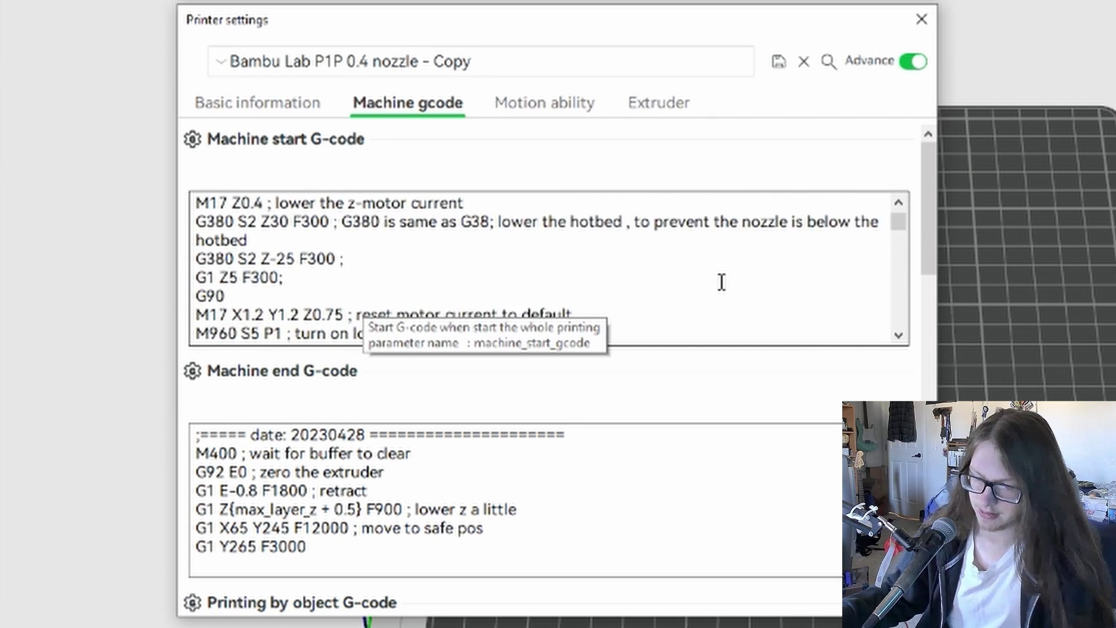
scroll(722, 282, down, 4)
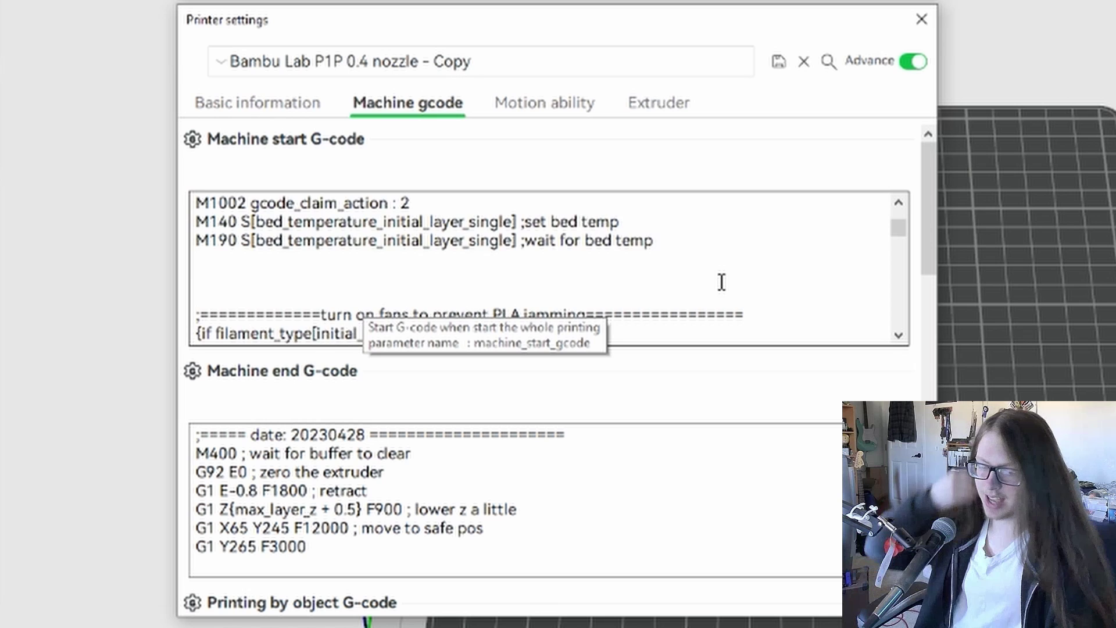
scroll(722, 282, down, 3)
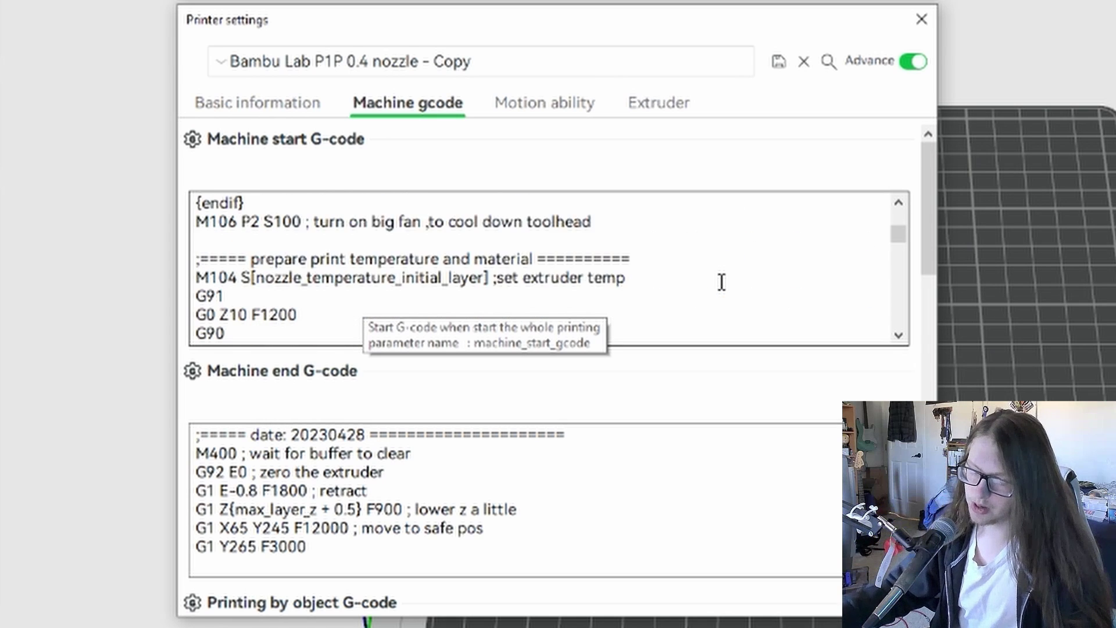
scroll(721, 282, down, 5)
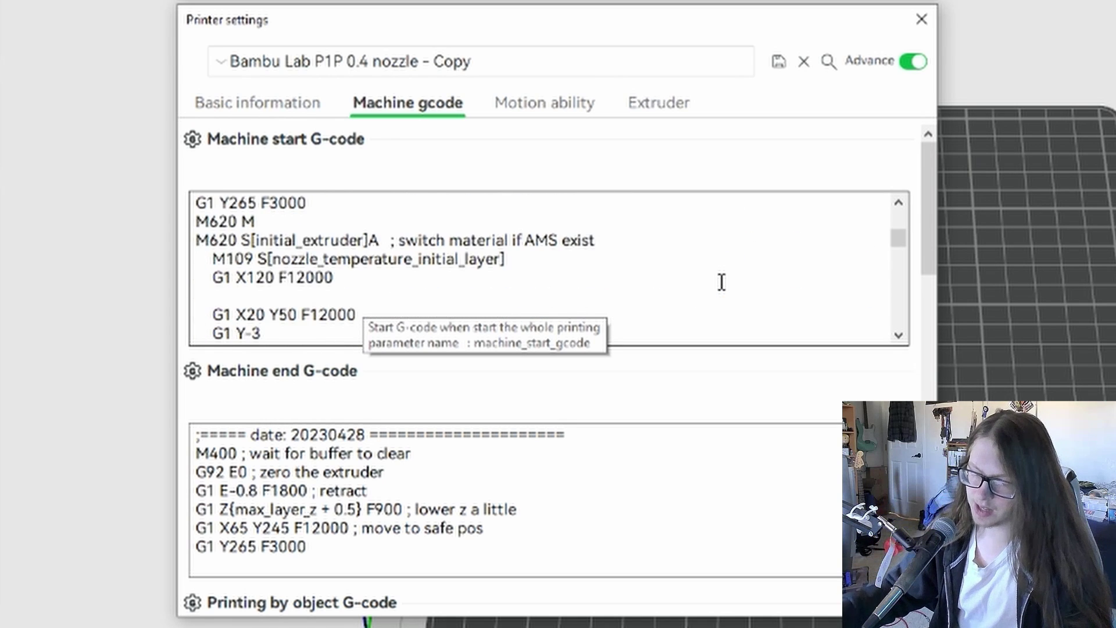
scroll(722, 282, down, 2)
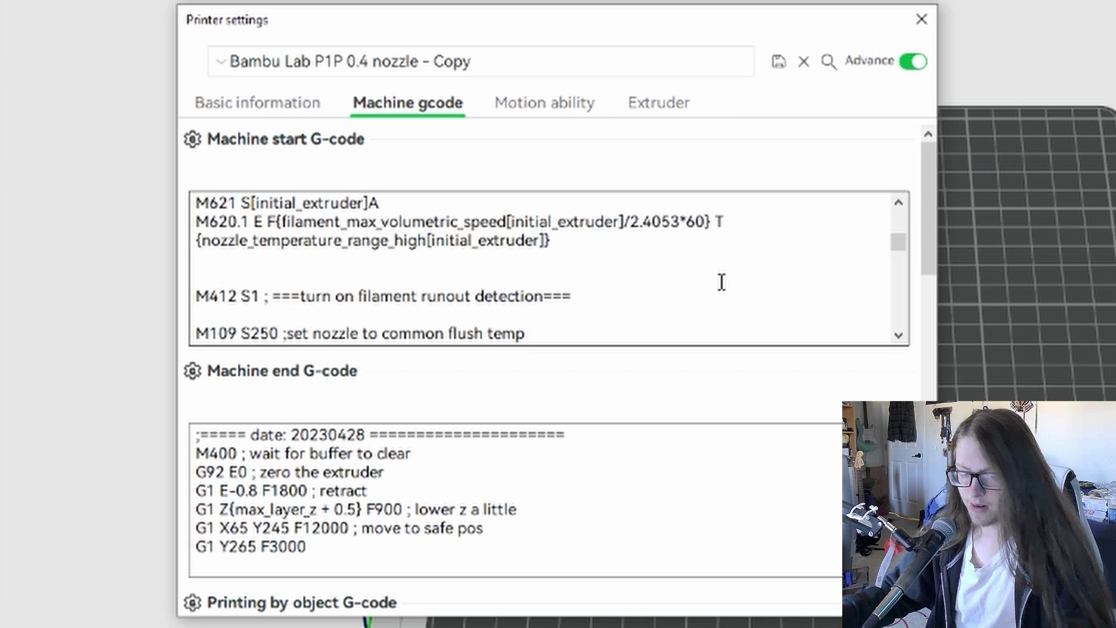
scroll(722, 281, down, 1)
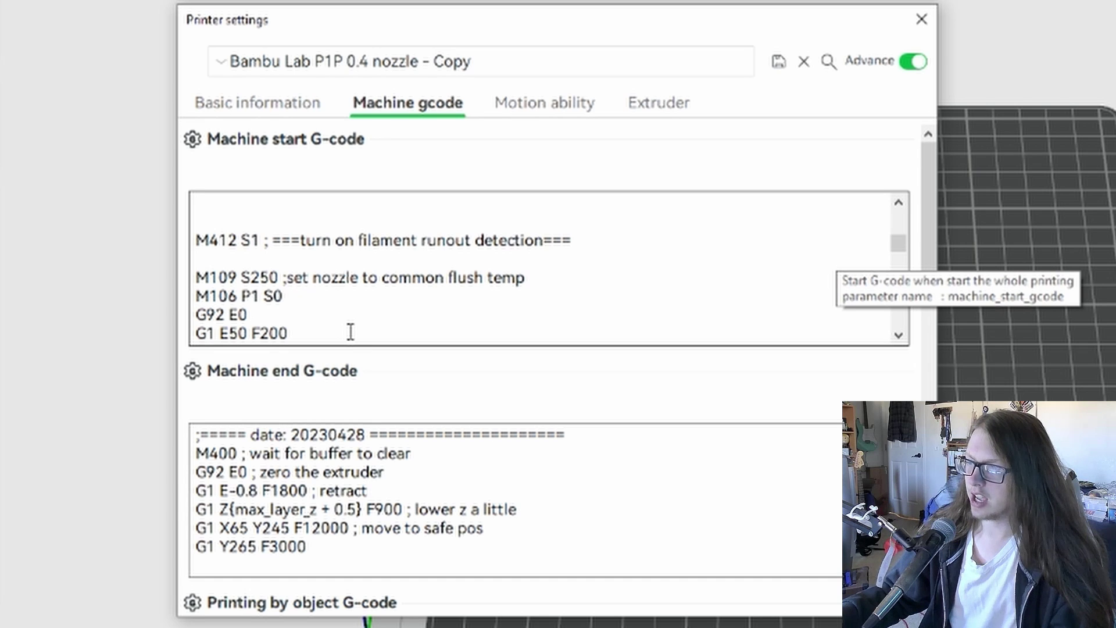
Step: Reduce the purge line's extrusion from E50 to E15, making it G1 E15 F200
drag(351, 332, 192, 335)
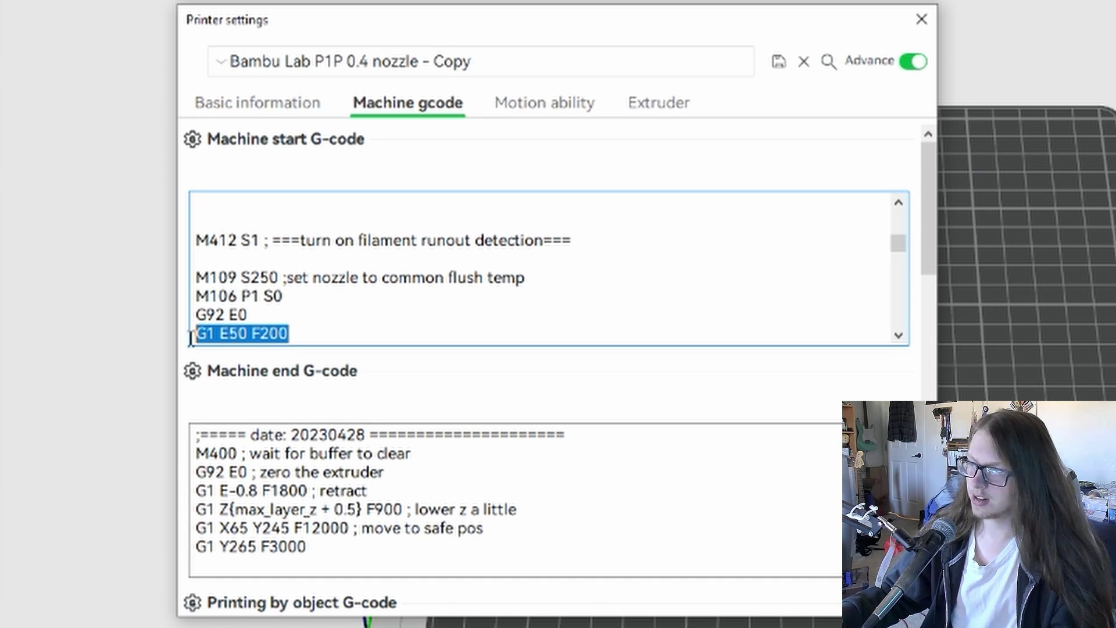
click(317, 333)
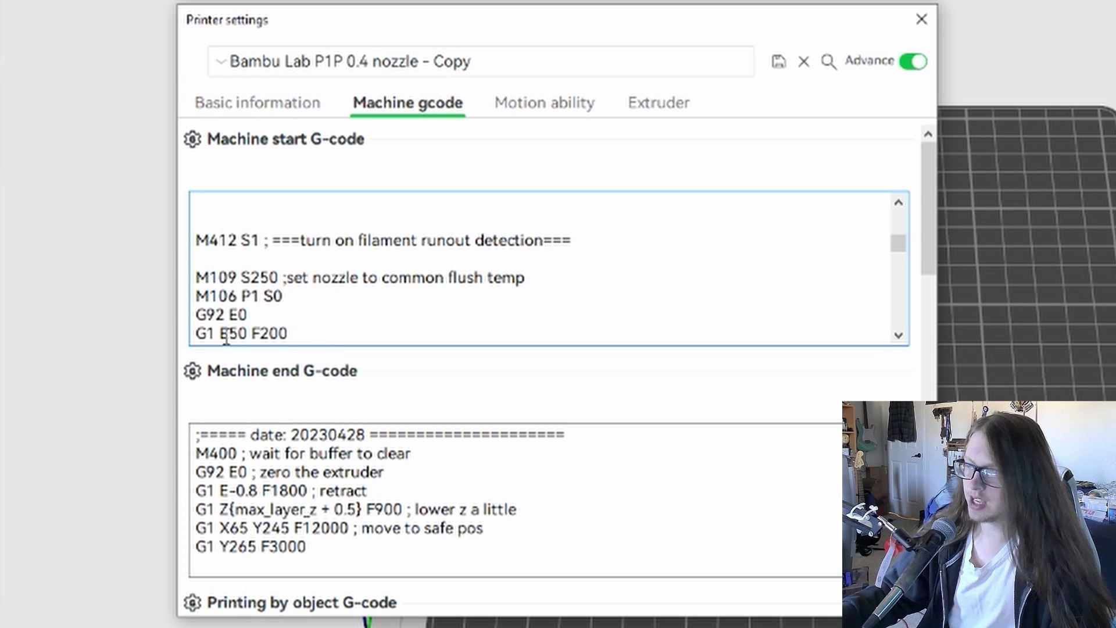
drag(220, 335, 250, 335)
text(E25)
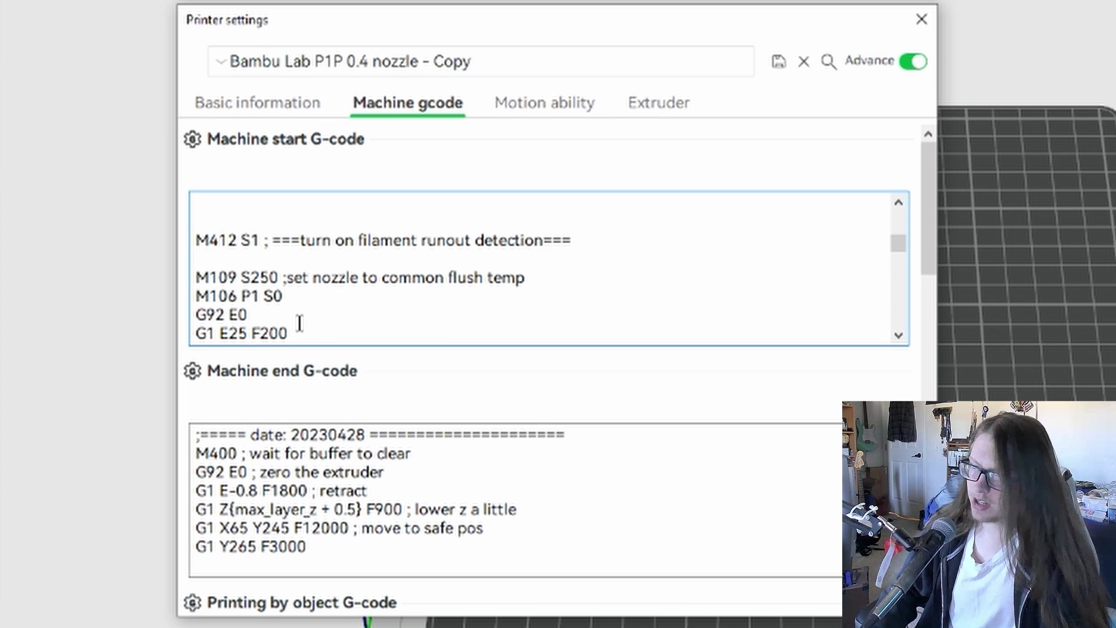
key(BackSpace)
text(1)
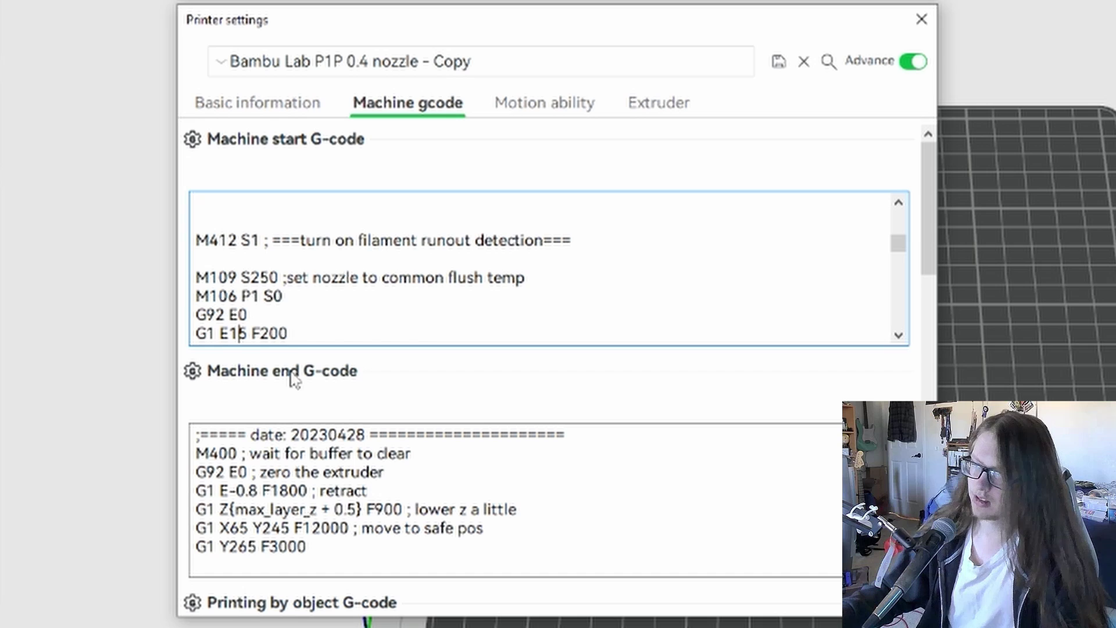
click(299, 340)
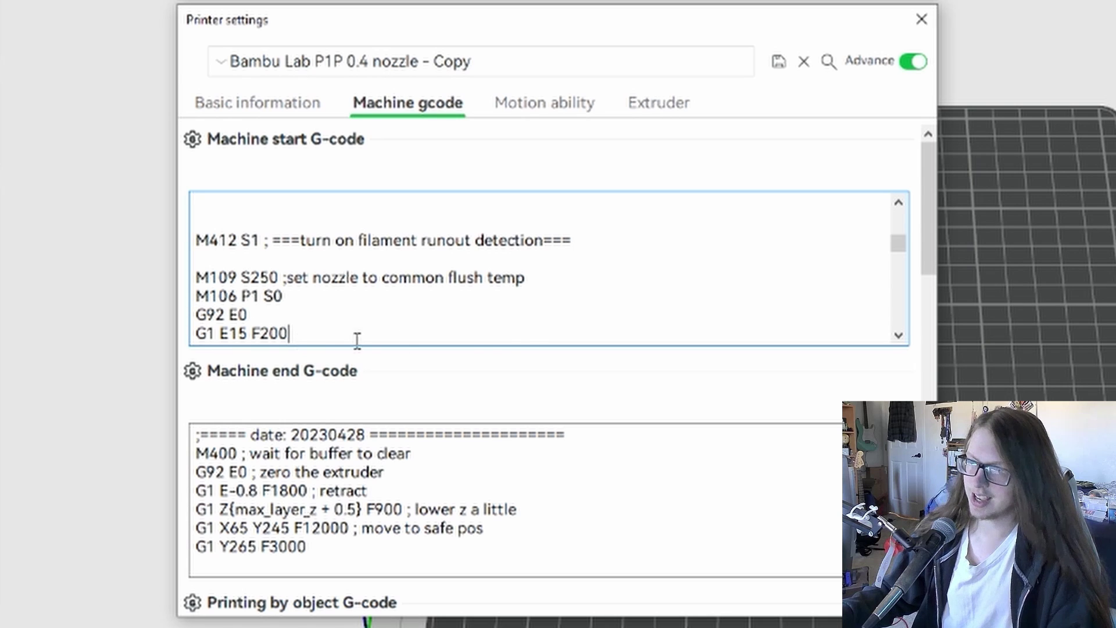
Step: Try a // comment marker on the G1 E15 F200 line, then remove it again
drag(395, 333, 194, 332)
key(ctrl+x)
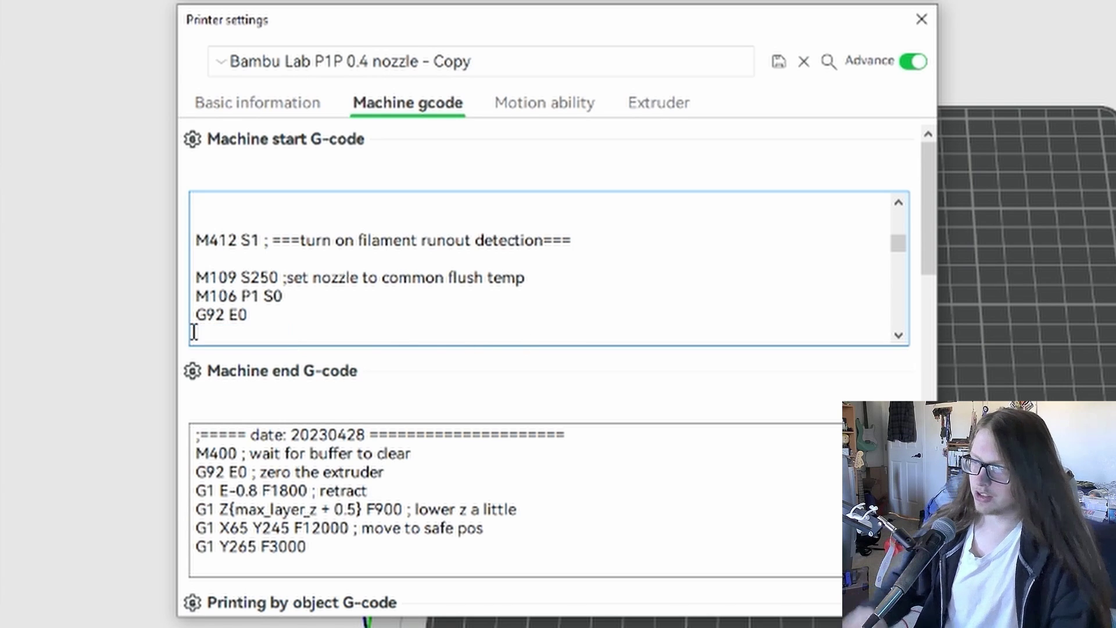
key(ctrl+z)
click(348, 332)
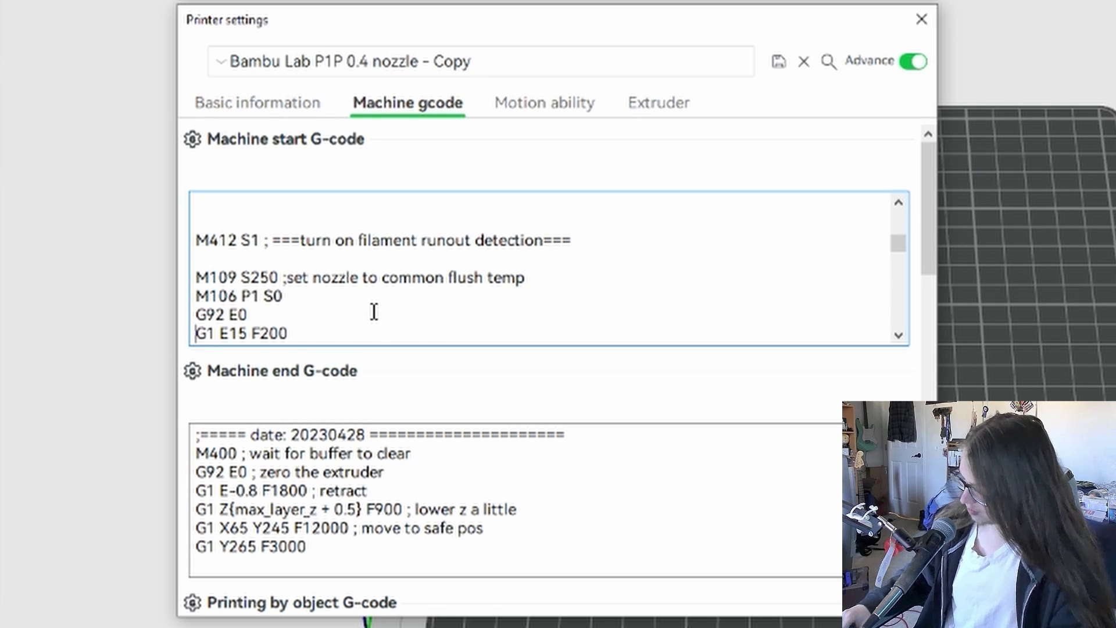
text(//)
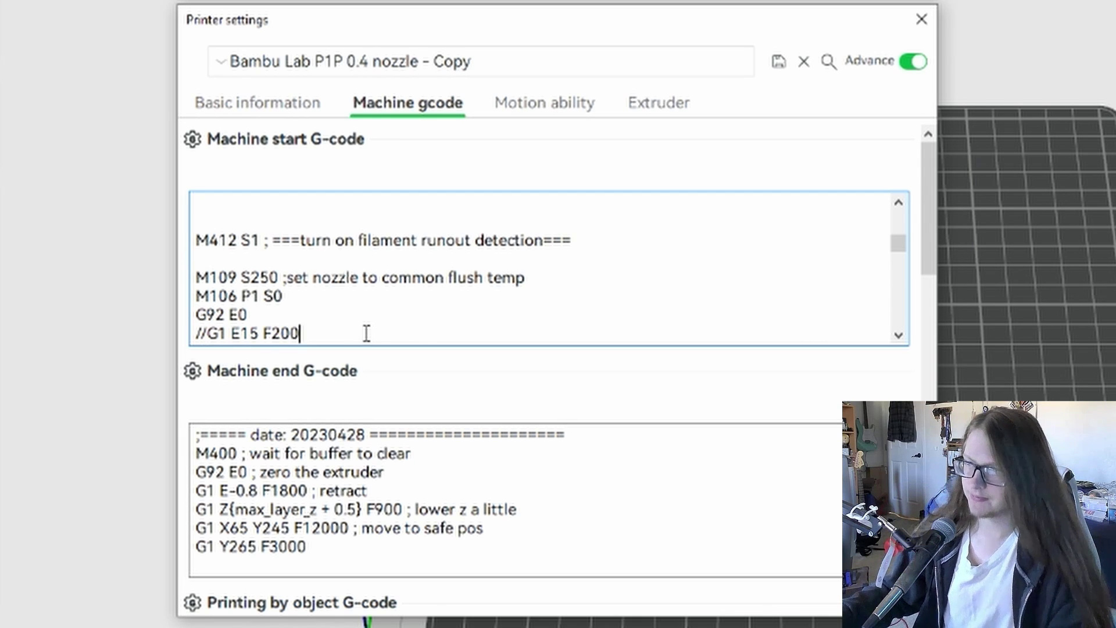
key(Home)
key(Delete)
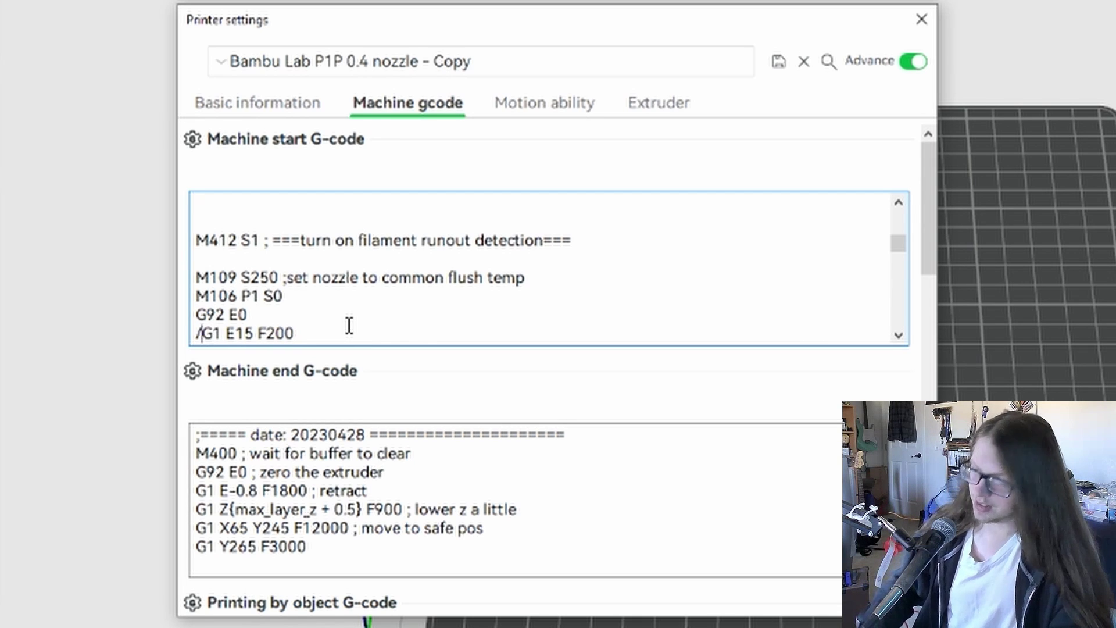
key(Delete)
Step: Leave the purge line uncommented and change E15 to E0, giving G1 E0 F200
text(;)
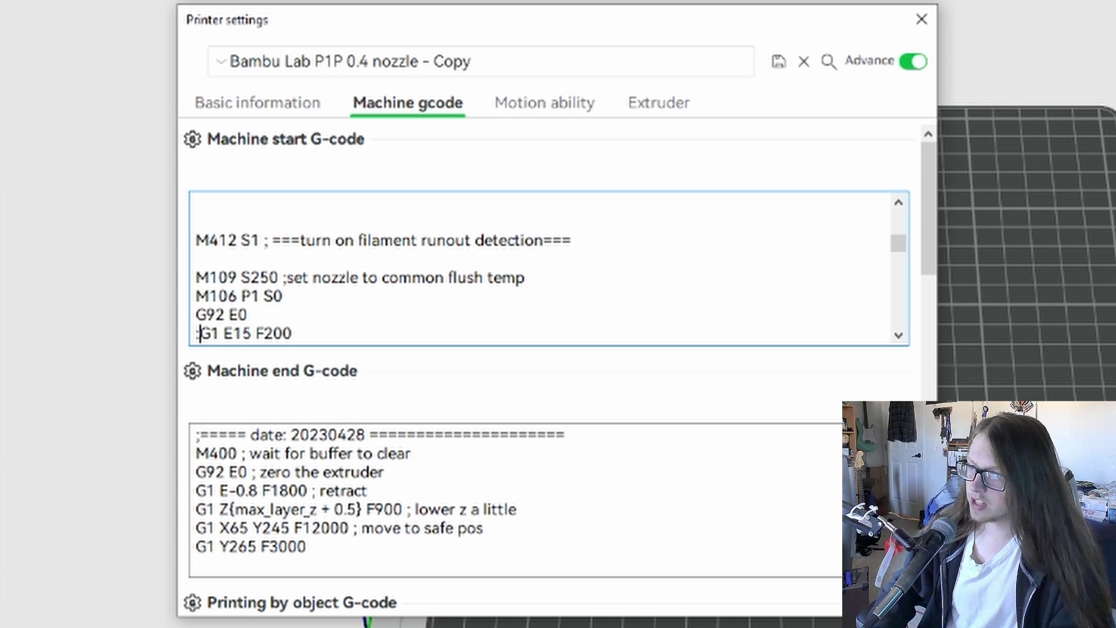
click(351, 342)
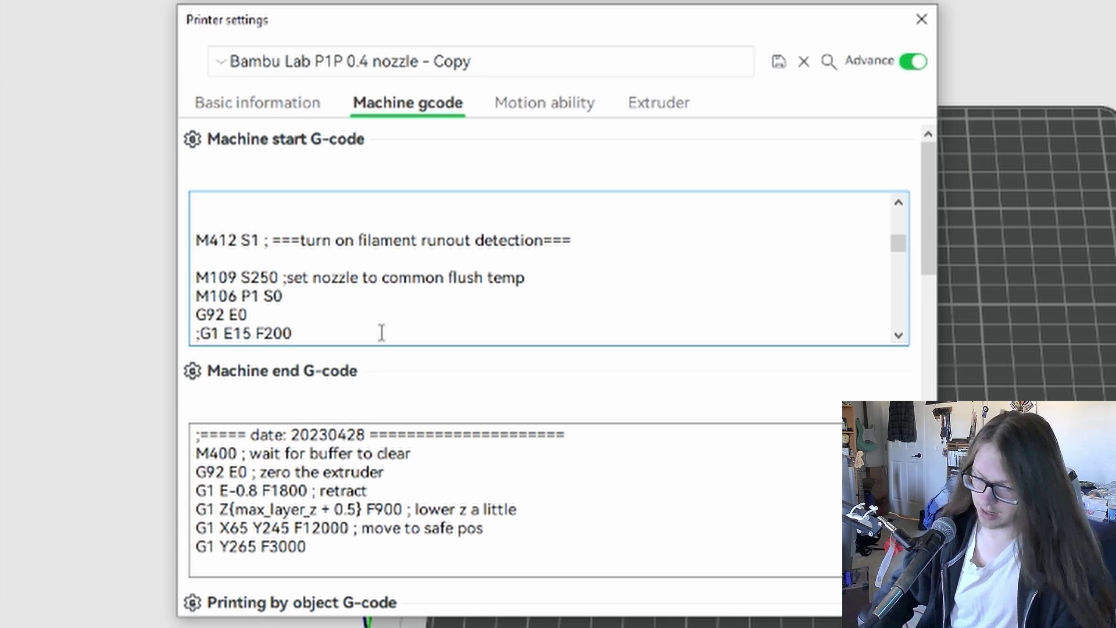
key(BackSpace)
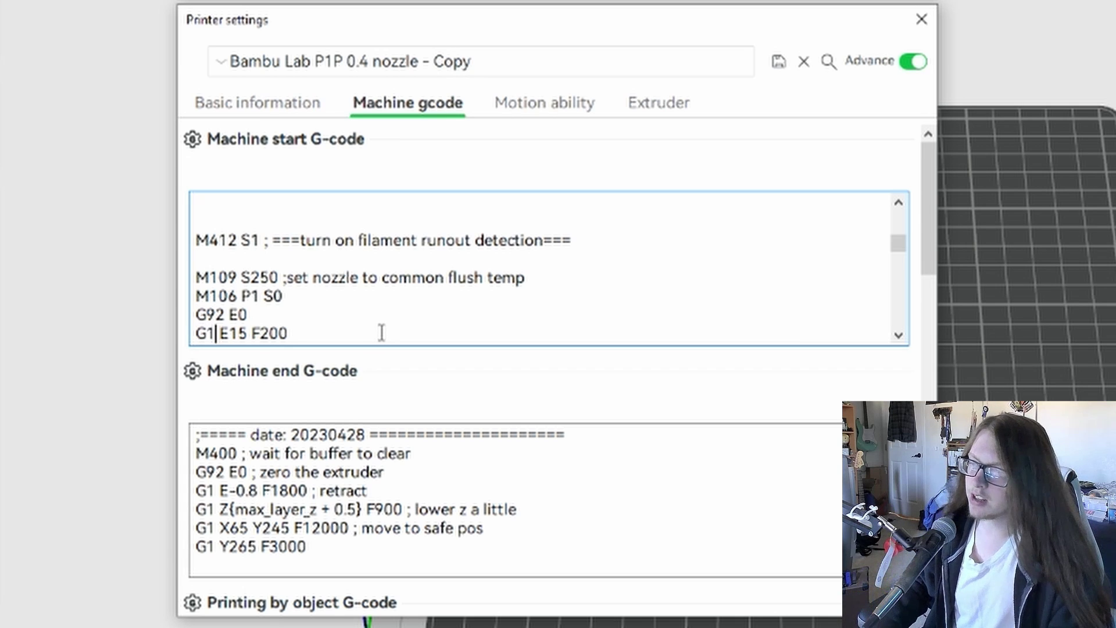
key(Right)
key(BackSpace)
key(BackSpace)
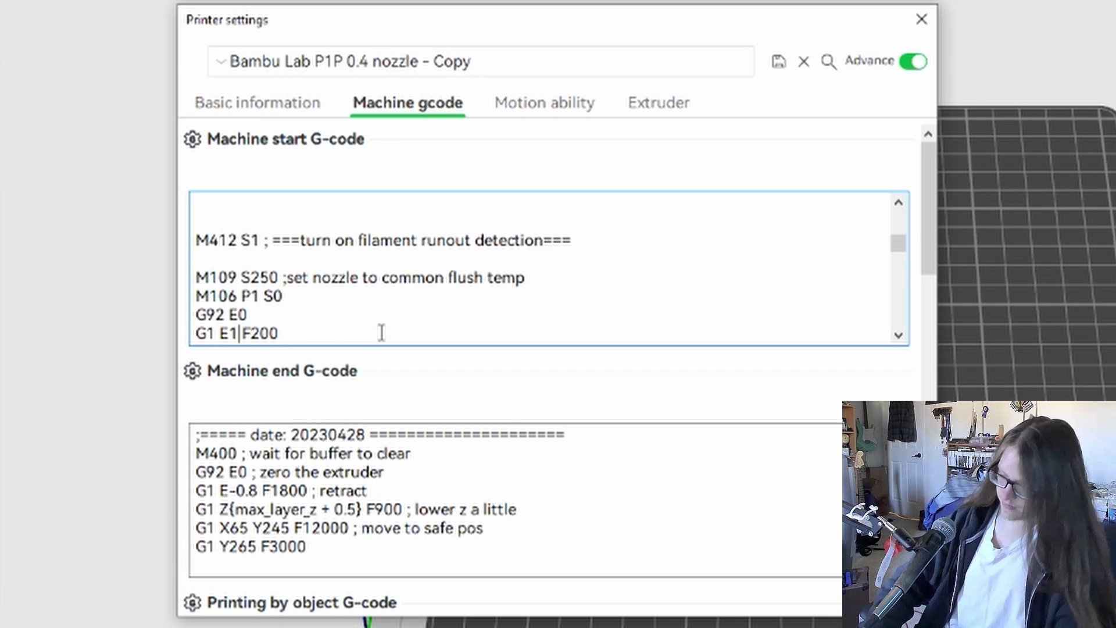
text(0)
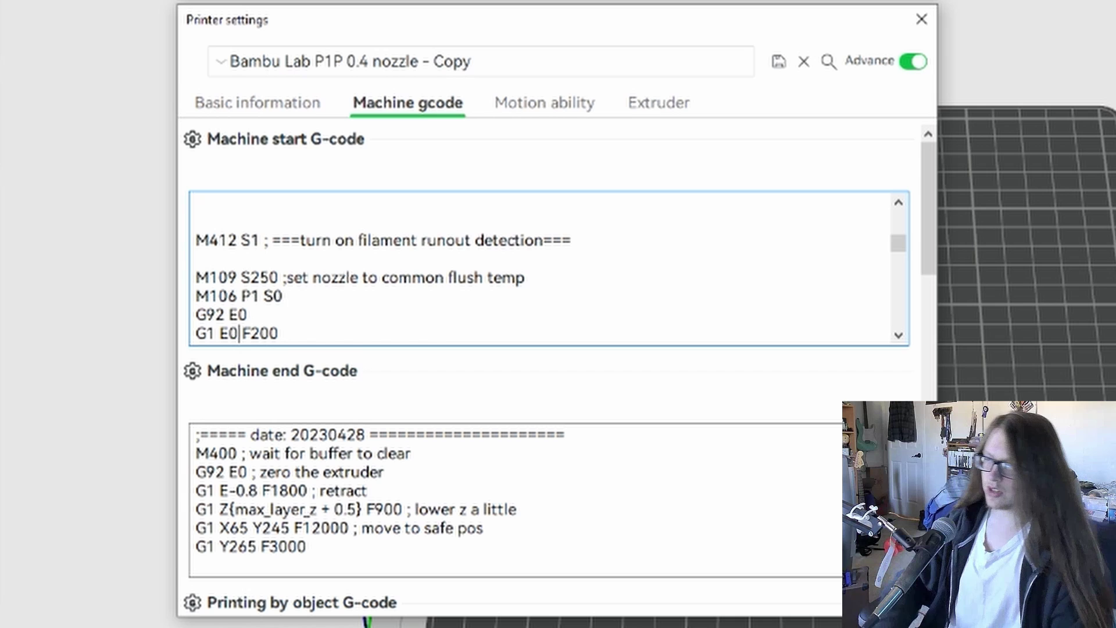
Step: Save the edited profile as user preset 'Bambu Lab P1P 0.4 nozzle - C'
click(779, 61)
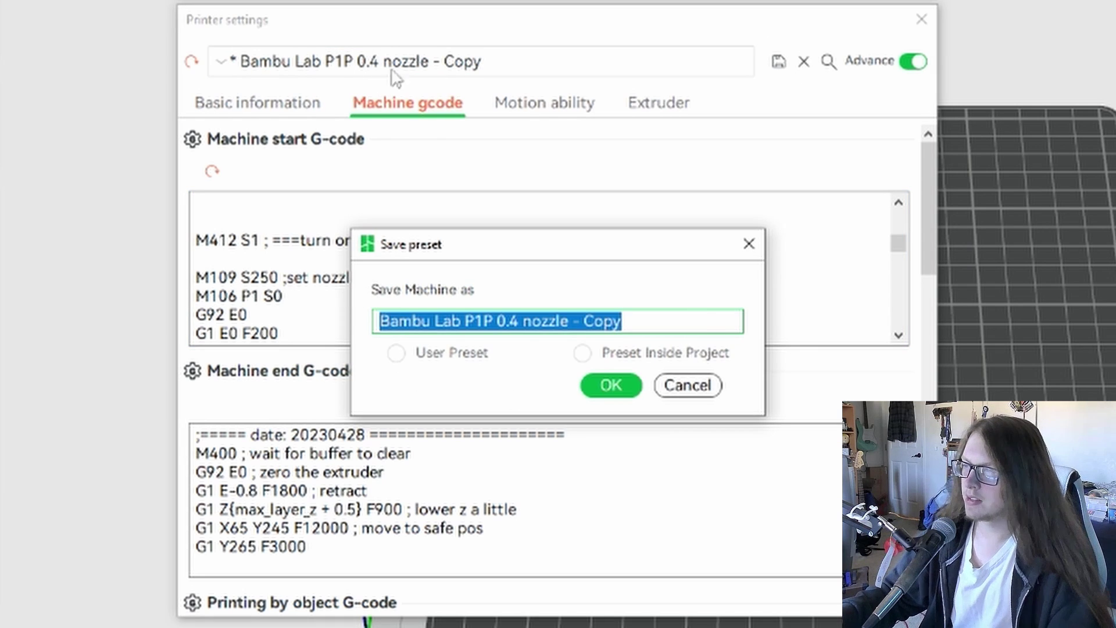
click(647, 324)
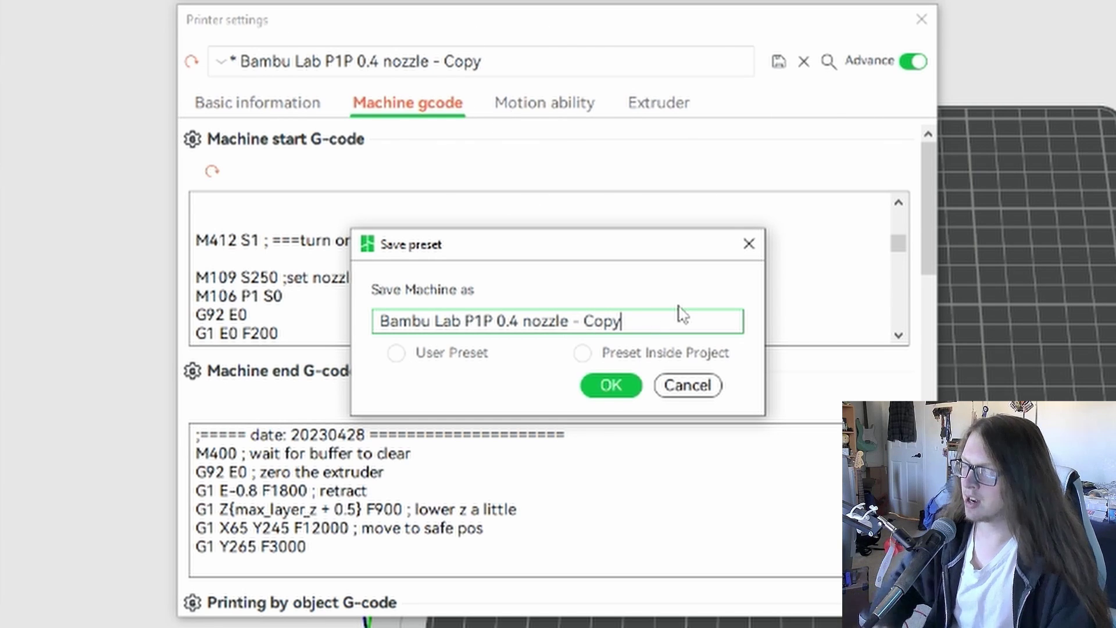
key(BackSpace)
key(BackSpace)
key(BackSpace)
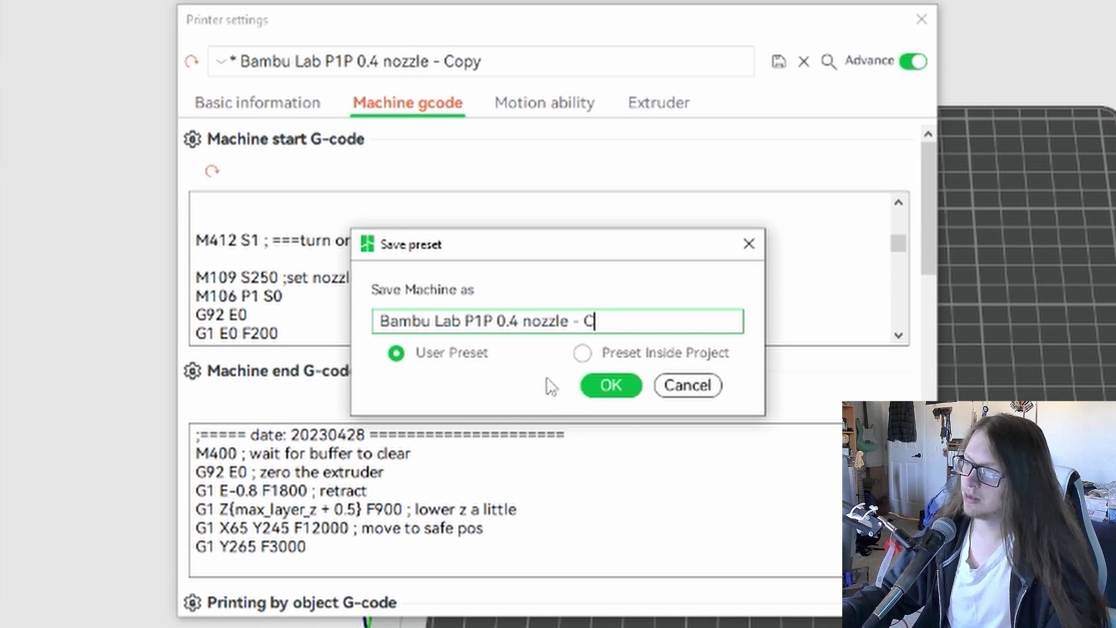
click(609, 386)
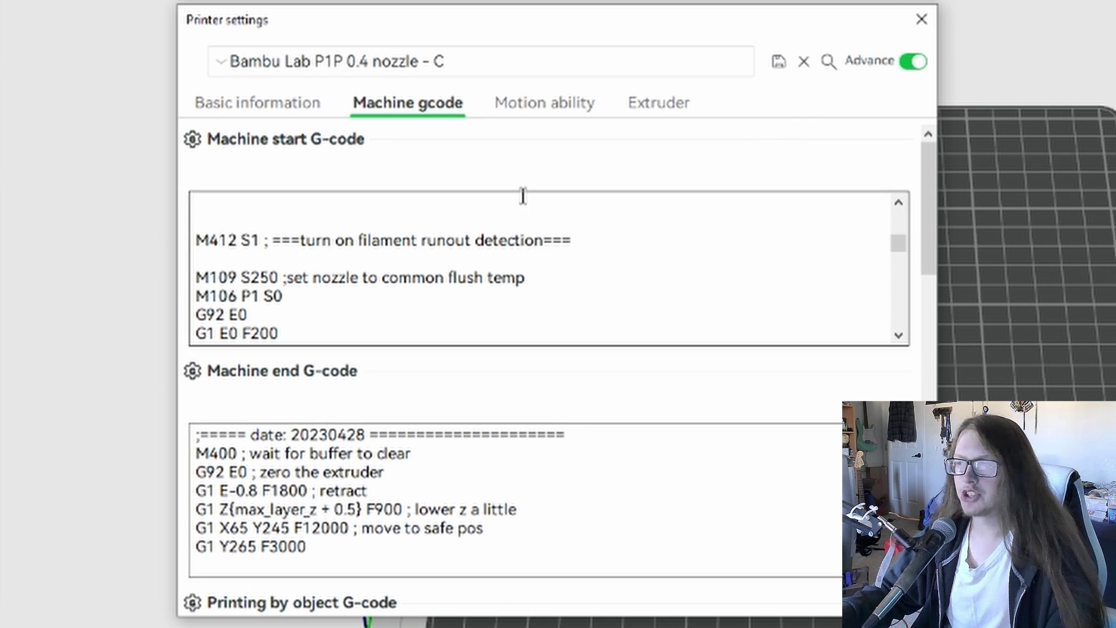
Step: Close Printer settings and select the Bambu Lab P1P 0.4 nozzle - No Flush printer in Prepare
click(538, 73)
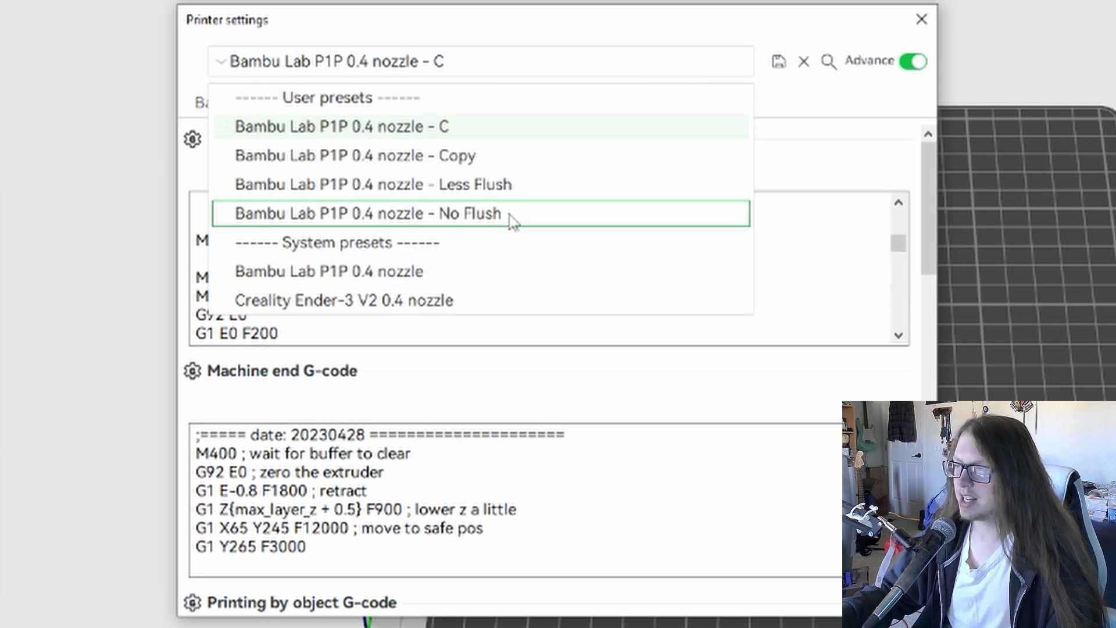
click(581, 68)
click(922, 19)
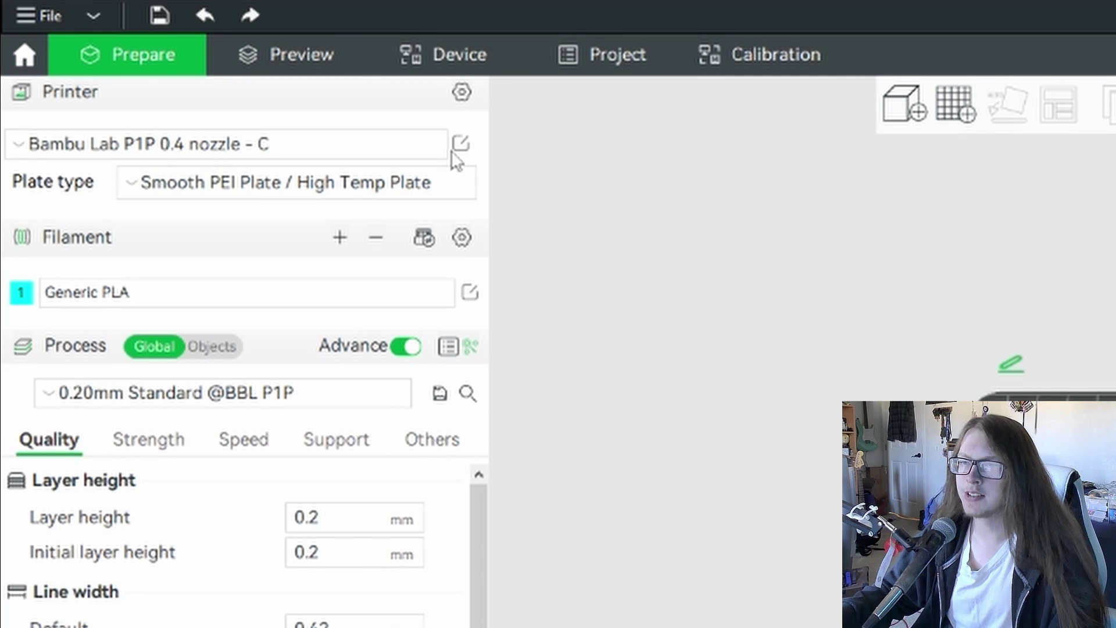
click(354, 141)
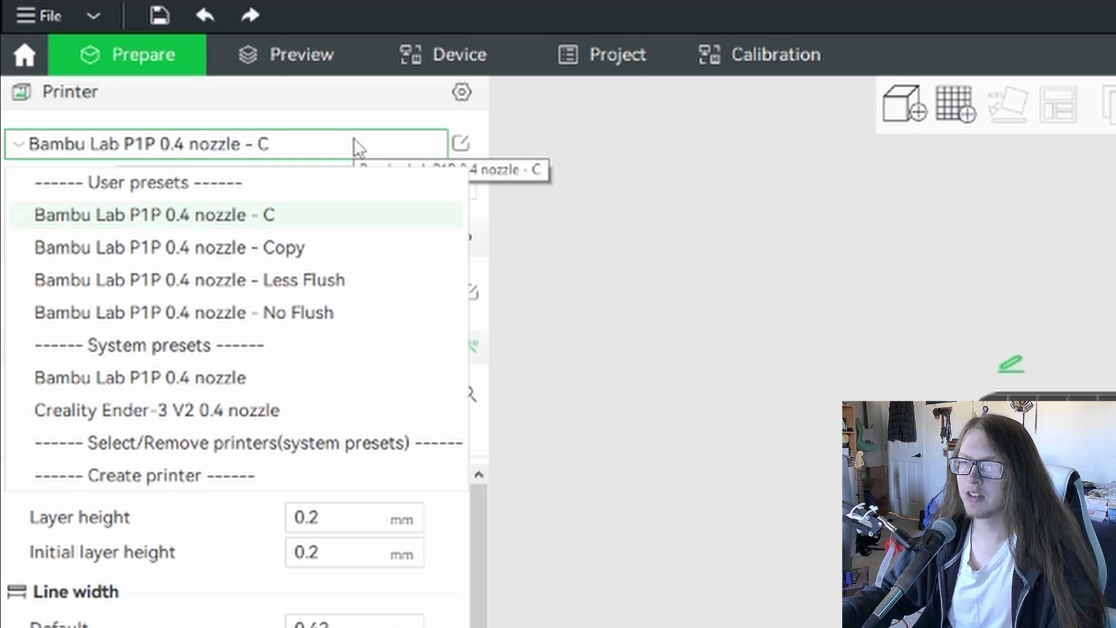
click(329, 311)
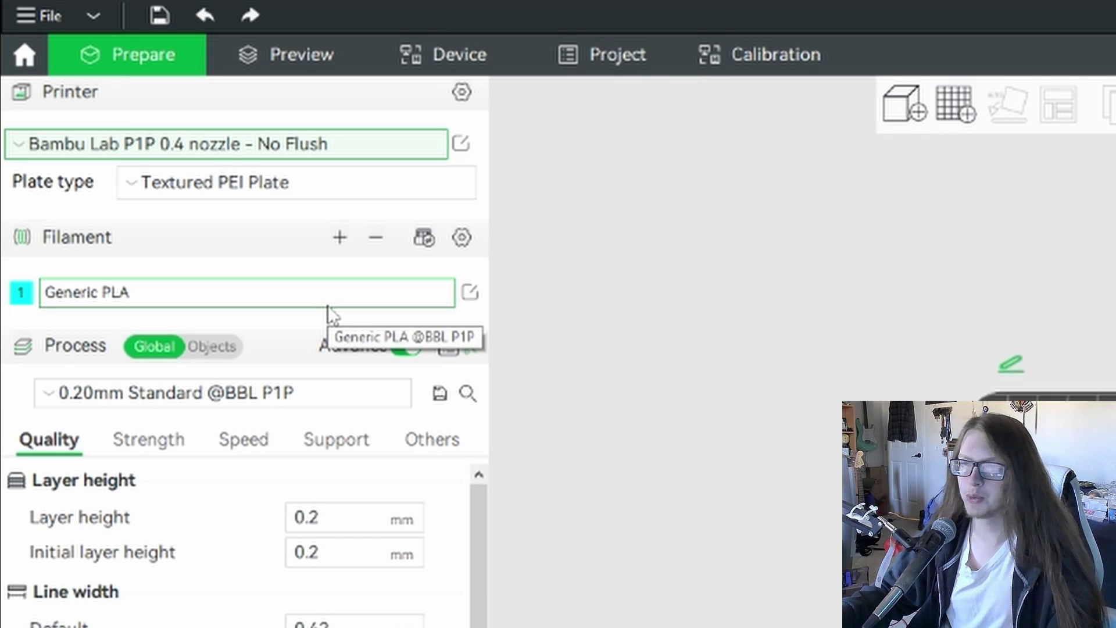